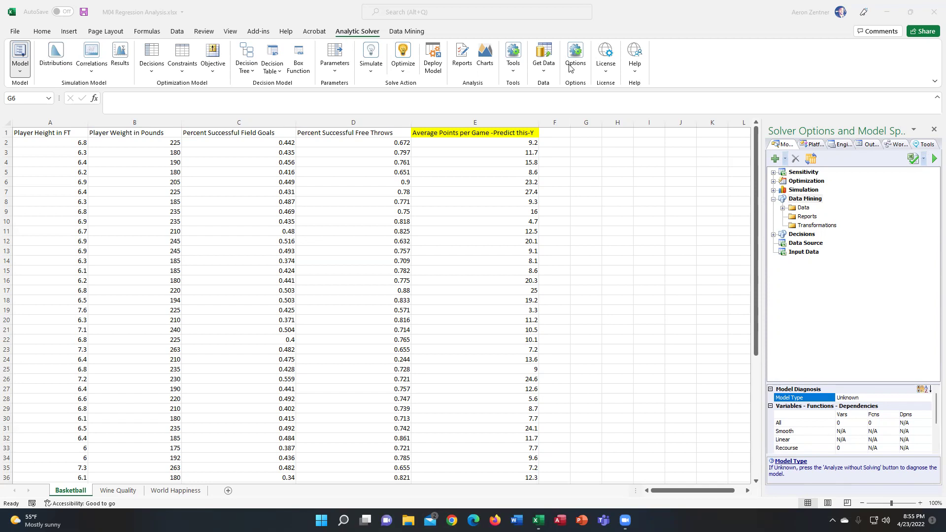
Open the data-mining Linear Regression setup for the data on the Basketball worksheet.
left_click(409, 33)
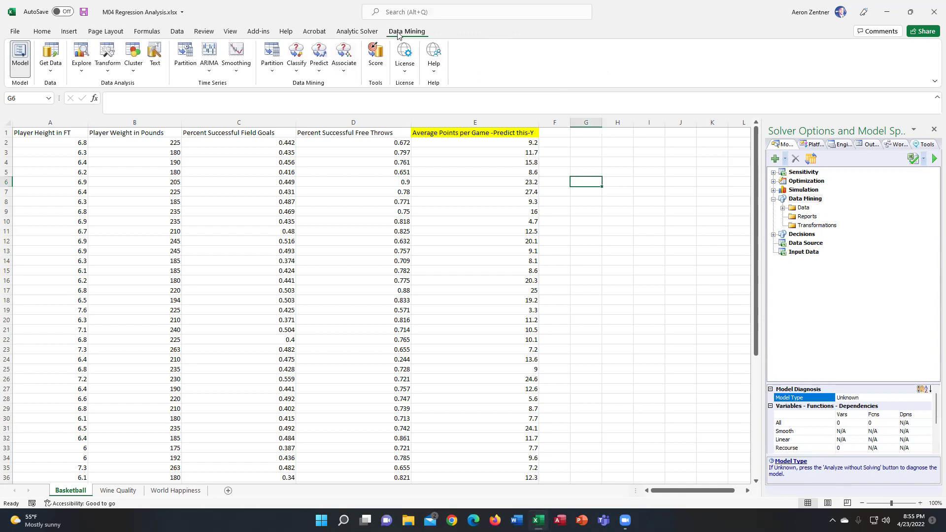
left_click(316, 54)
left_click(351, 118)
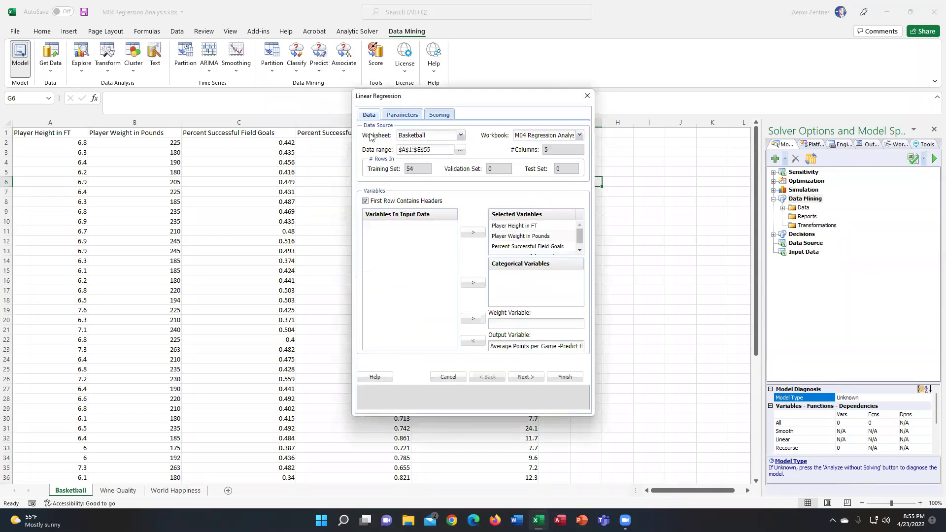
Clear all four predictors from the regression's selected variables and remove the preassigned output variable.
left_click(521, 227)
left_click(482, 234)
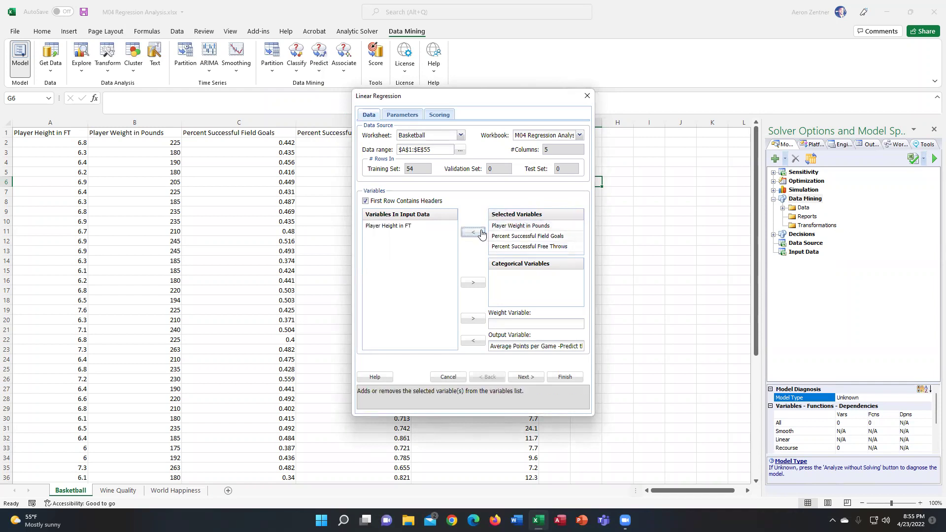
left_click(482, 233)
left_click(474, 282)
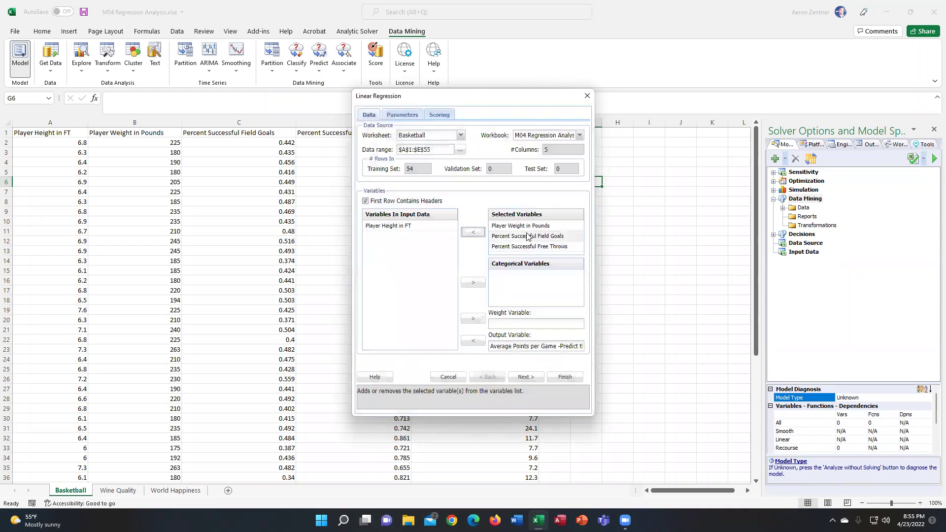
left_click(522, 247, "shift")
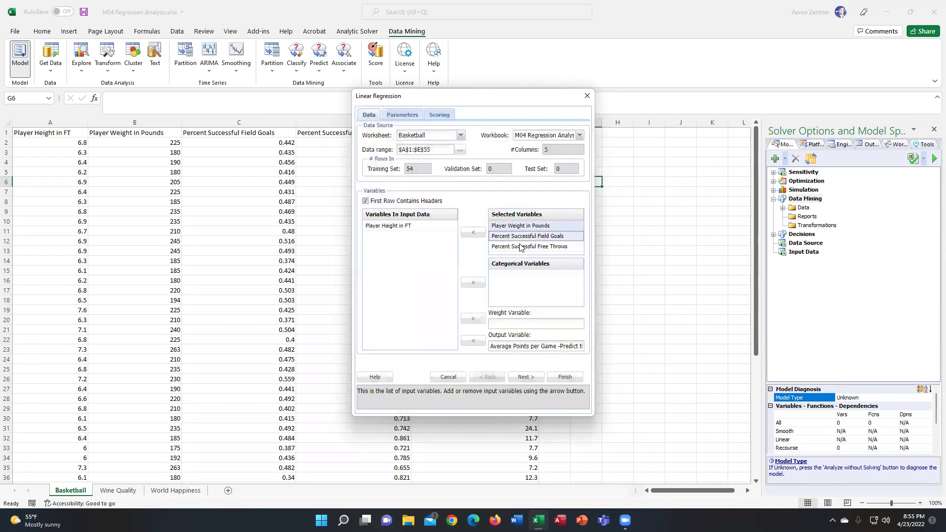
left_click(473, 232)
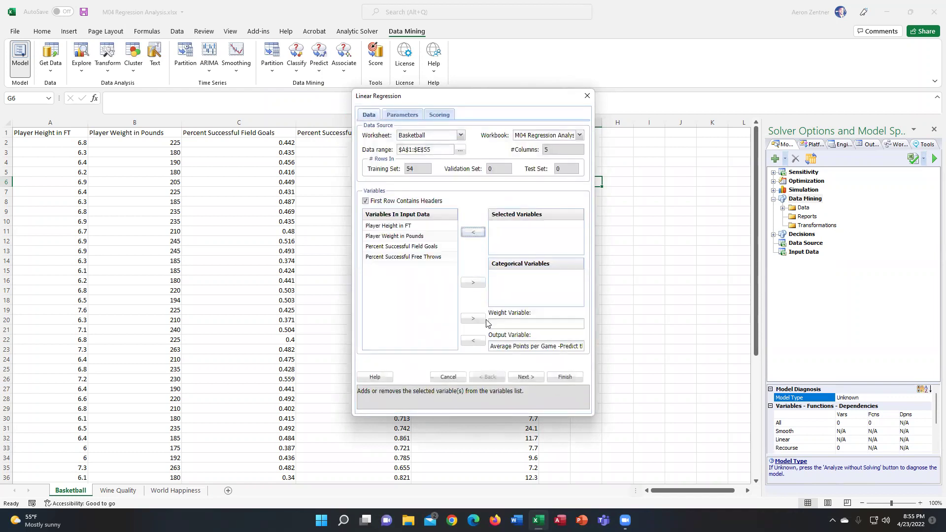
left_click(474, 341)
Uncover the worksheet data and assign Average Points per Game -Predict this-Y as the regression's output variable.
left_click_drag(500, 99, 745, 70)
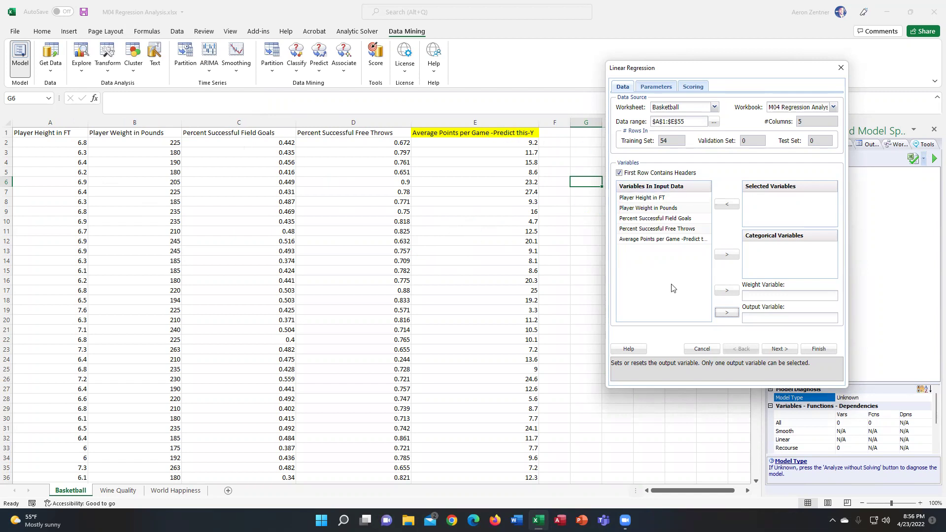
left_click(675, 241)
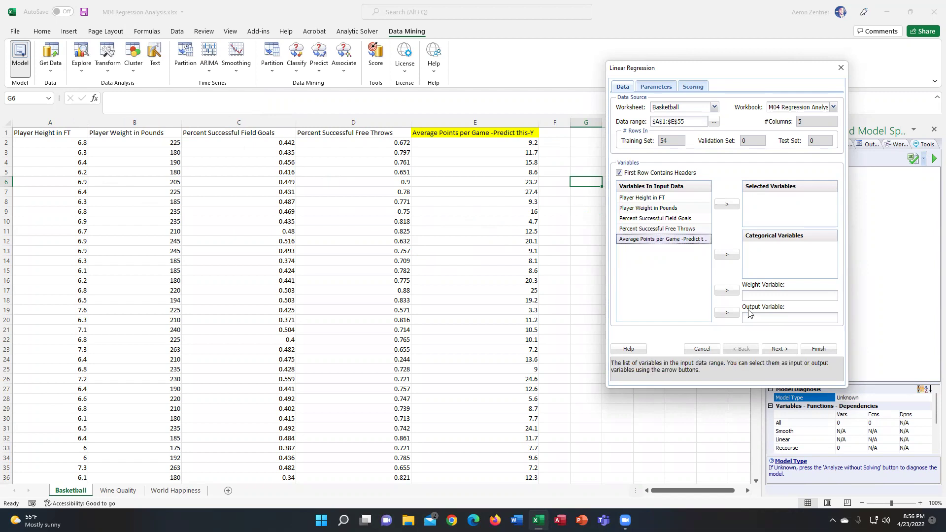
left_click(727, 314)
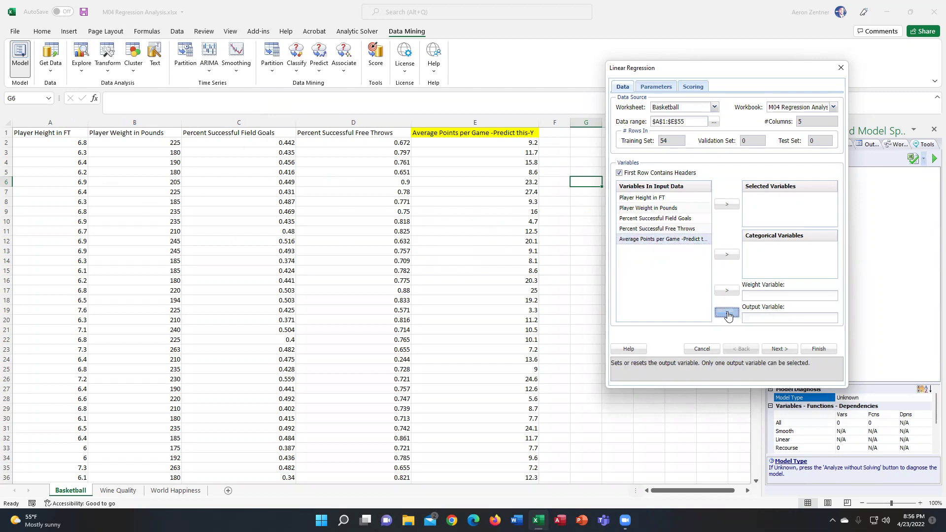
Add Player Height in FT, Player Weight in Pounds, Percent Successful Field Goals and Percent Successful Free Throws as the selected variables.
left_click(650, 209)
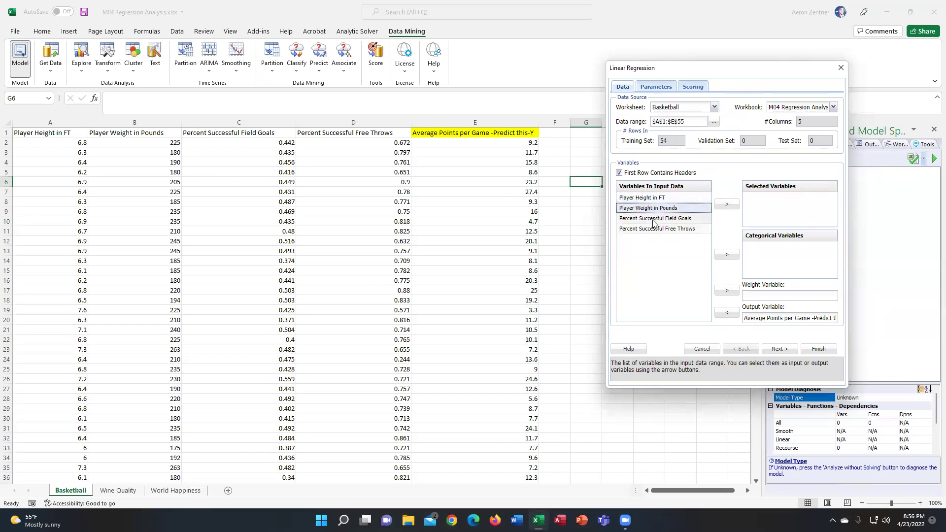
key("Up")
key("shift+Down")
key("shift+Down")
key("shift+Down")
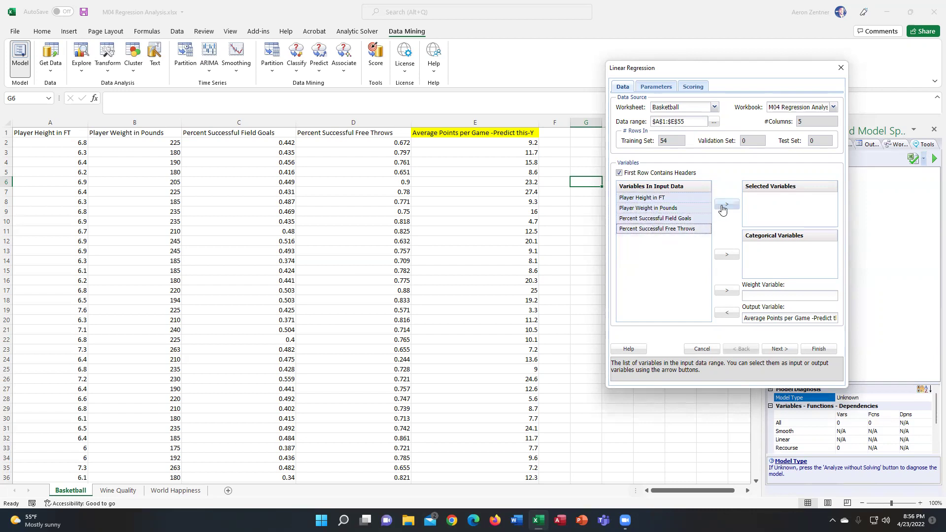
left_click(723, 208)
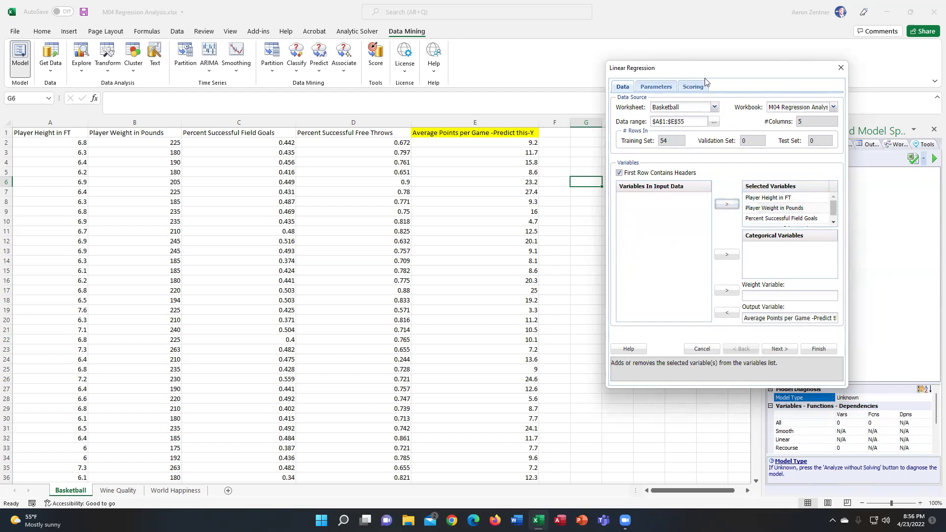
Review the regression's parameters, scoring options and variable assignments, and run the linear regression.
left_click(656, 86)
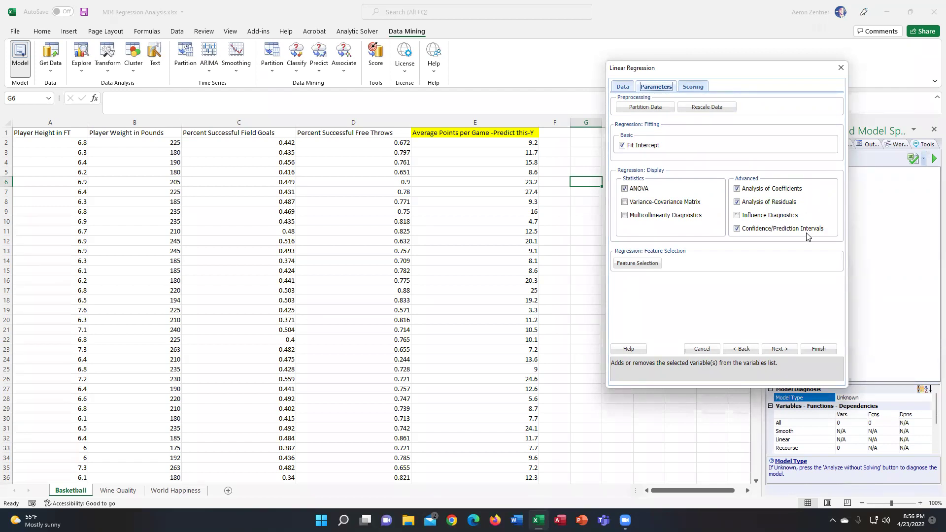
left_click(695, 88)
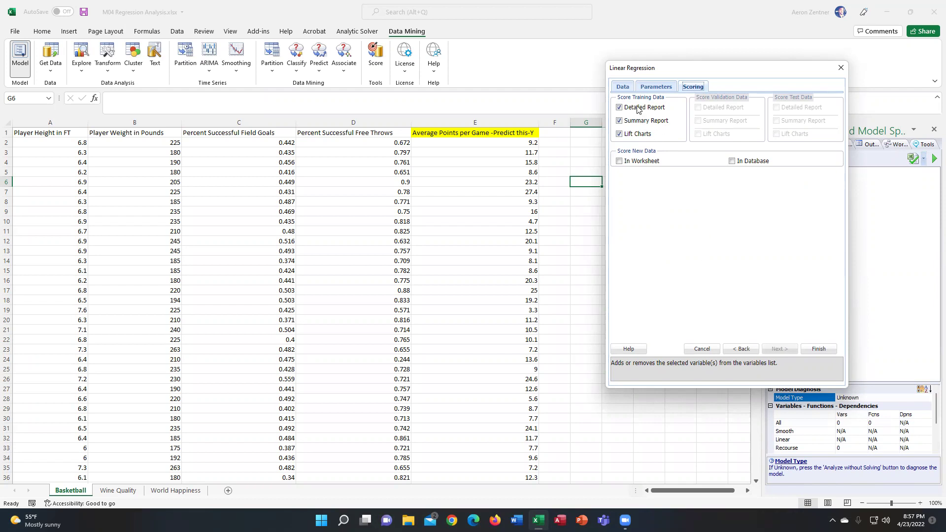
left_click(623, 87)
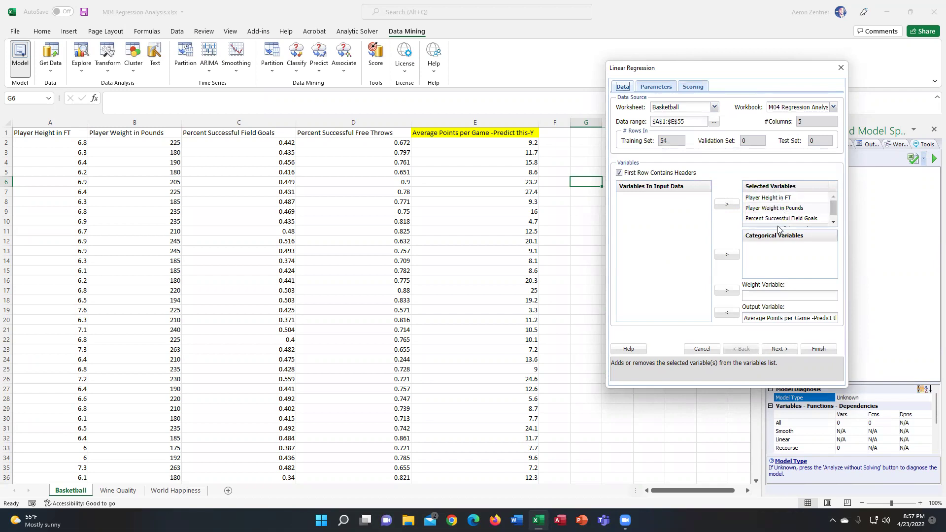
left_click(814, 350)
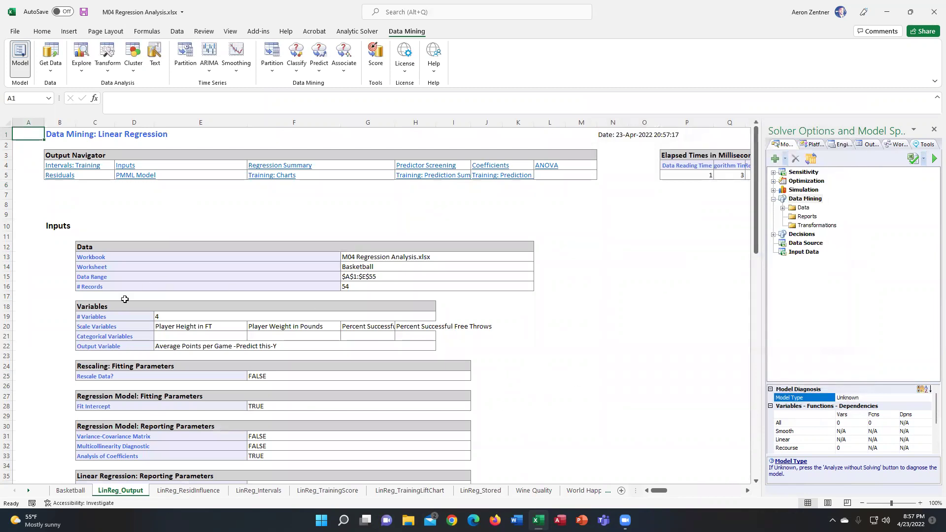
Examine the regression's lift chart, training score, interval and residual sheets.
left_click(413, 491)
left_click(334, 492)
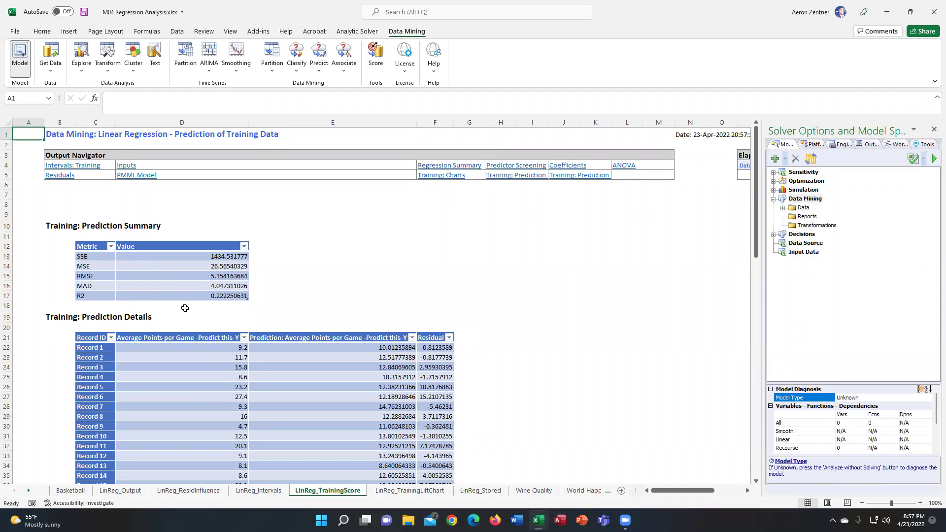
left_click(277, 492)
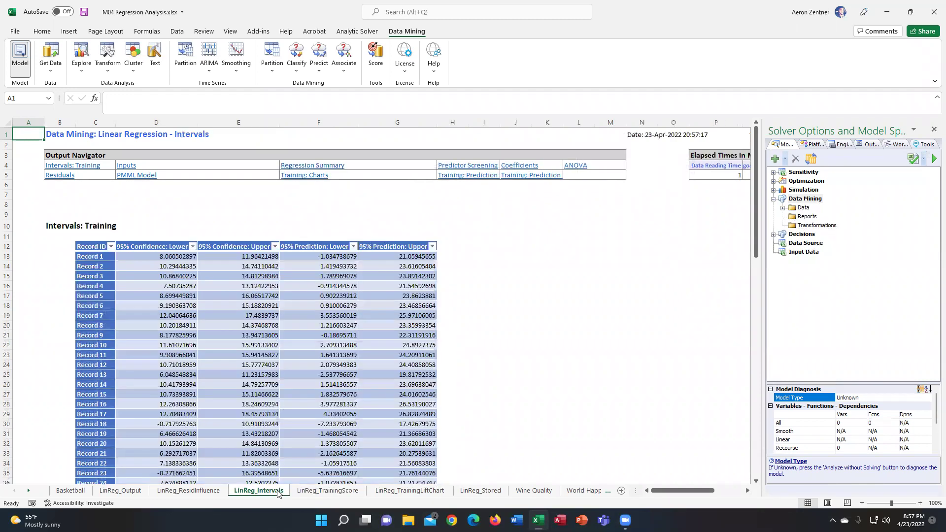
left_click(187, 491)
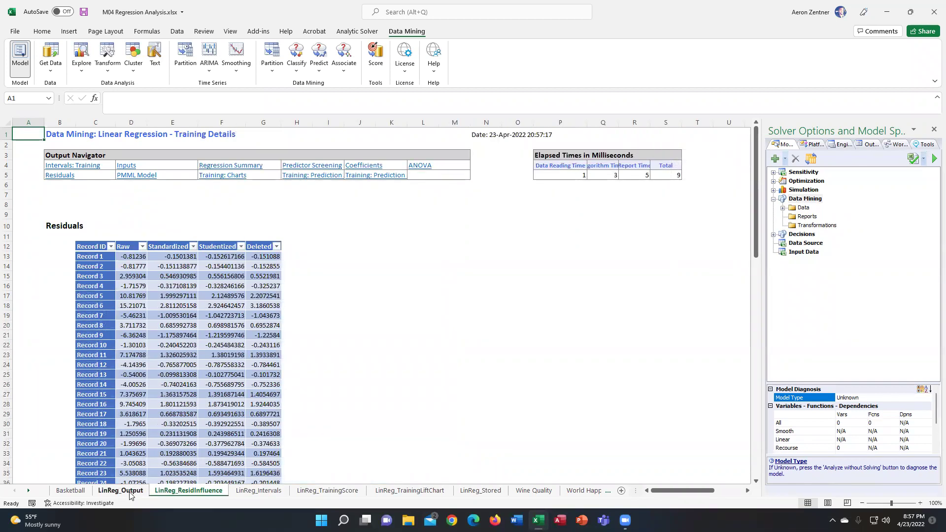
Review the inputs on the LinReg_Output sheet and autofit column C to the full metric and predictor names.
left_click(130, 493)
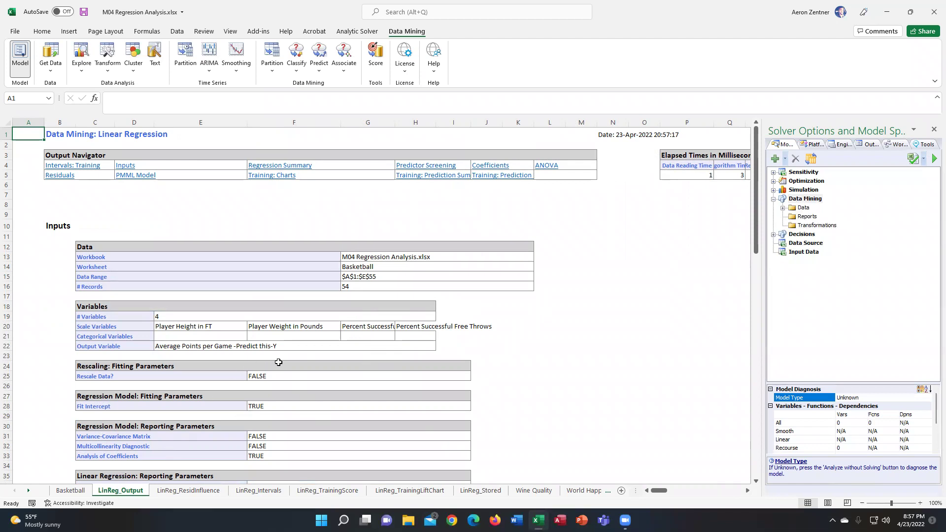
scroll(278, 359, "down", 8)
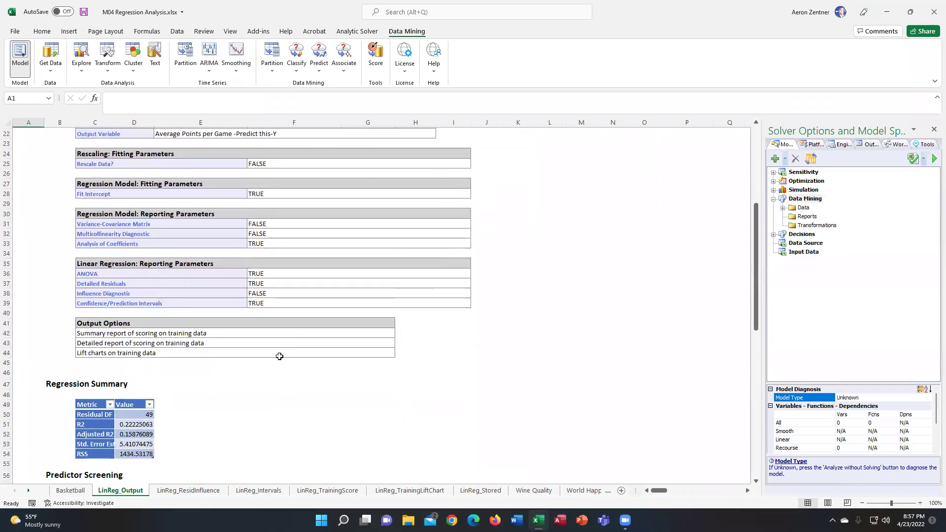
scroll(278, 357, "up", 8)
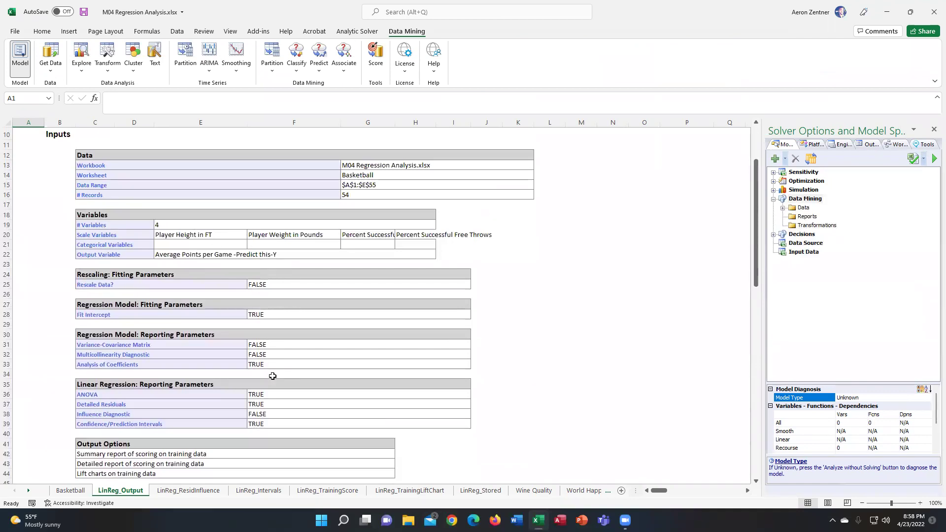
scroll(271, 372, "down", 4)
scroll(273, 377, "down", 7)
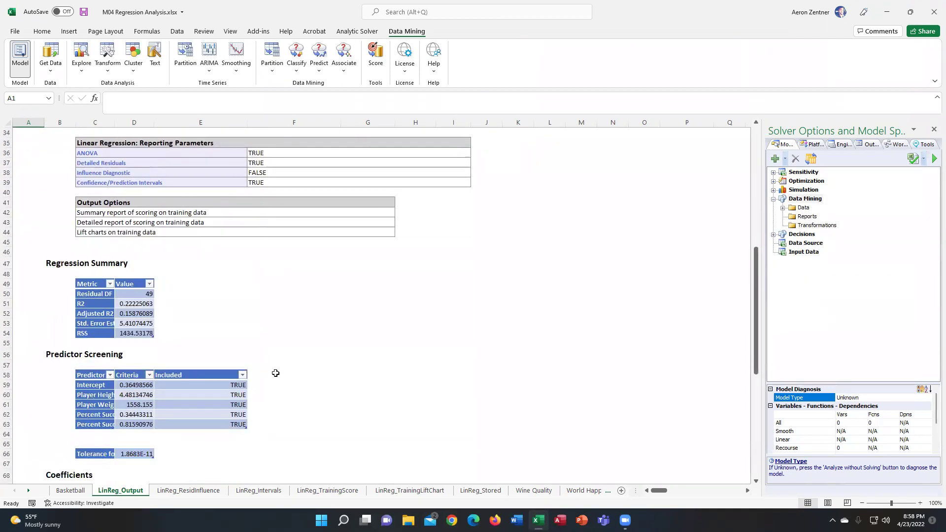
double_click(112, 126)
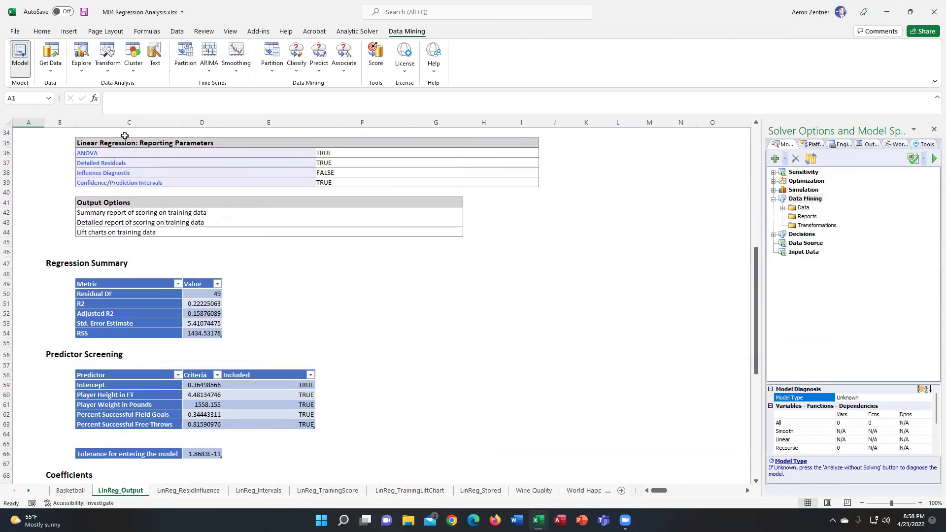
Check the Adjusted R2 in the Regression Summary and the p-values in the Coefficients table.
left_click(210, 315)
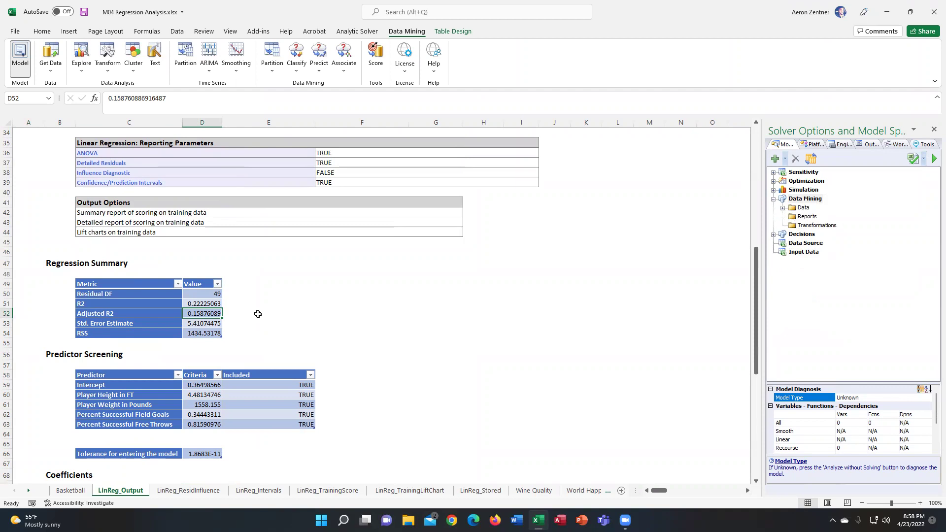
scroll(260, 307, "down", 1)
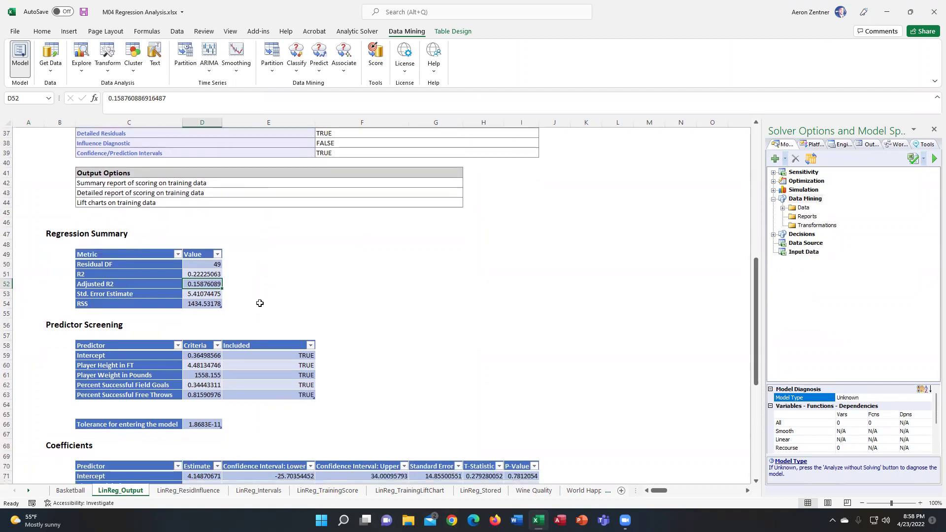
scroll(259, 301, "down", 7)
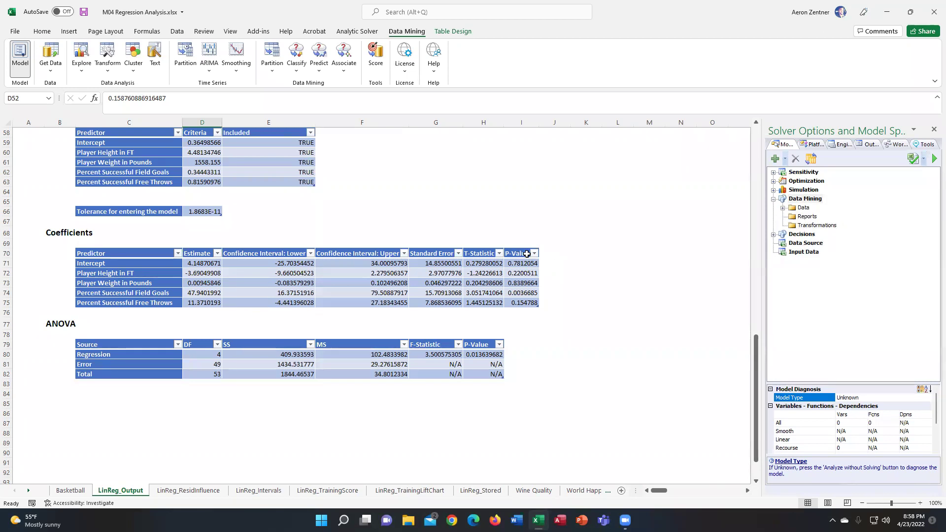
Note the 95% confidence level in cell L70 with its 0.05 significance threshold in M70.
left_click(618, 253)
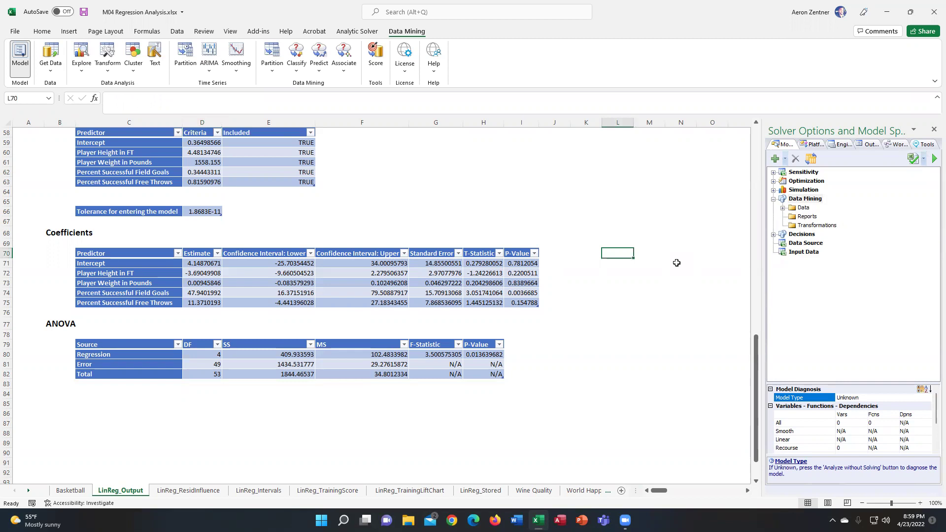
type("95%")
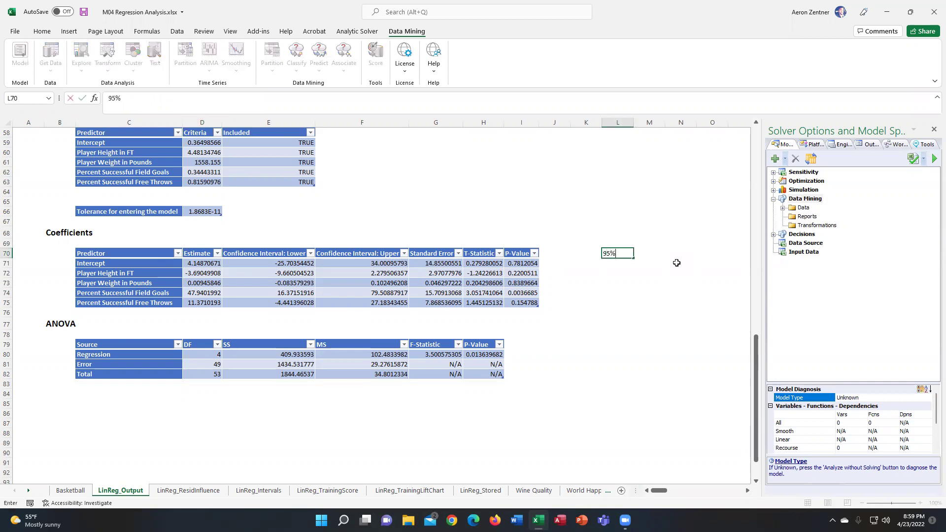
key("Tab")
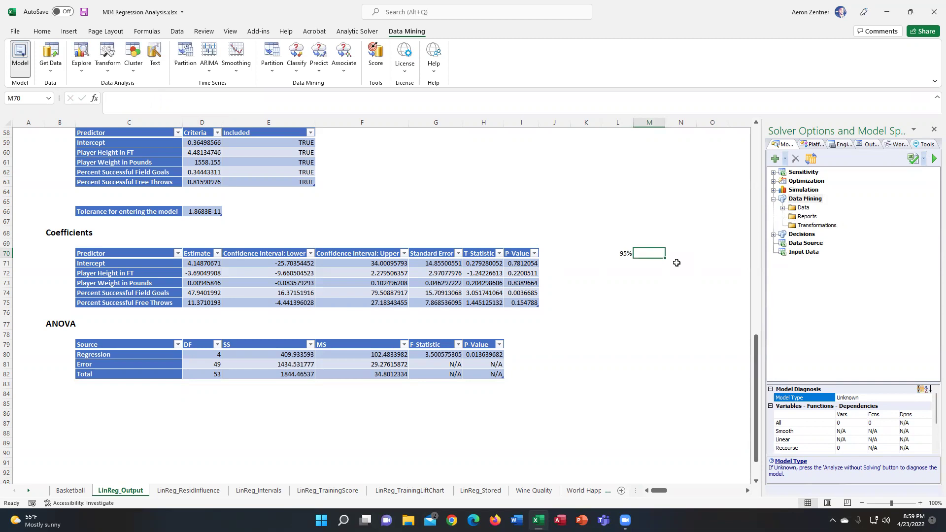
type("0.05")
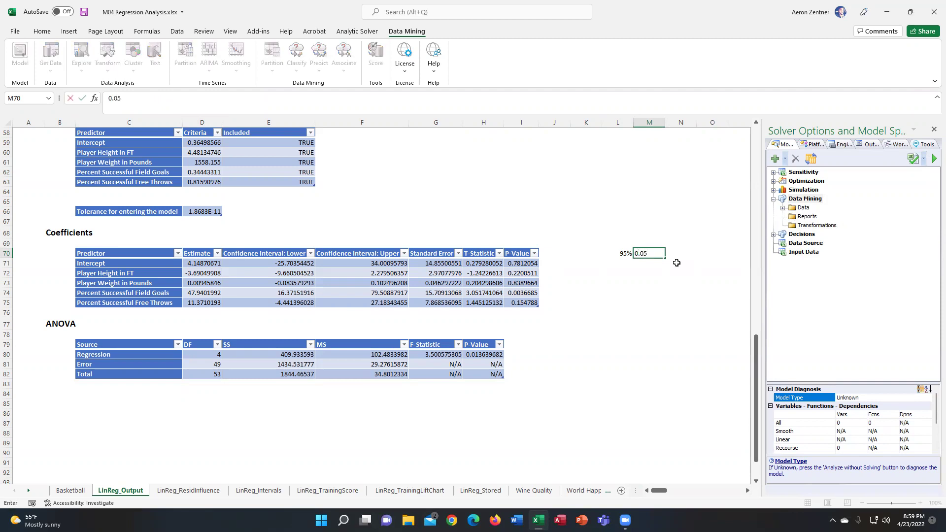
key("ctrl+Return")
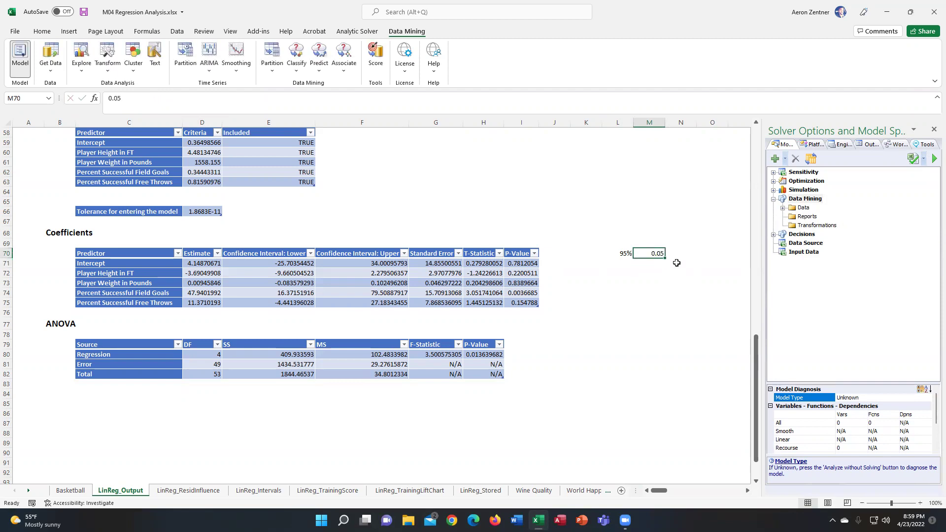
Note the 99% confidence level in cell L71 with its 0.01 significance threshold in M71.
key("Down")
key("Left")
type("99")
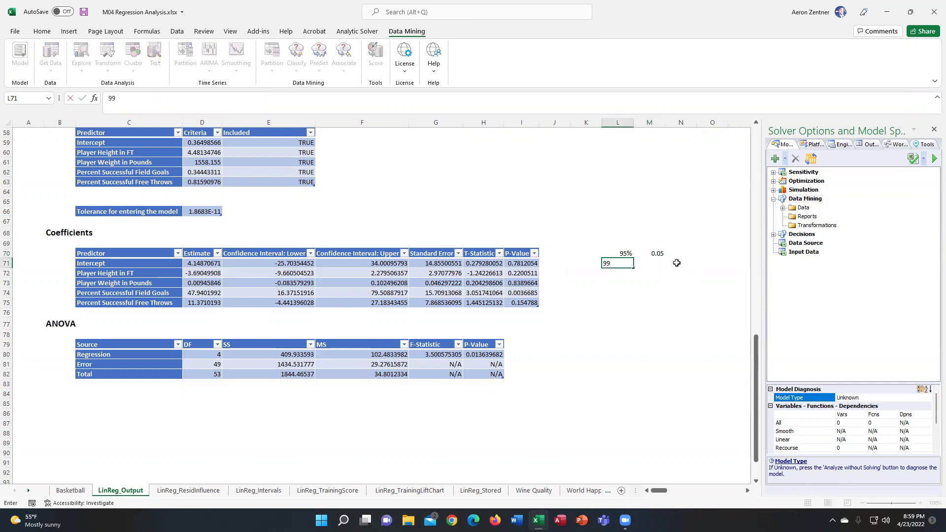
type("%")
key("Right")
type("0.0")
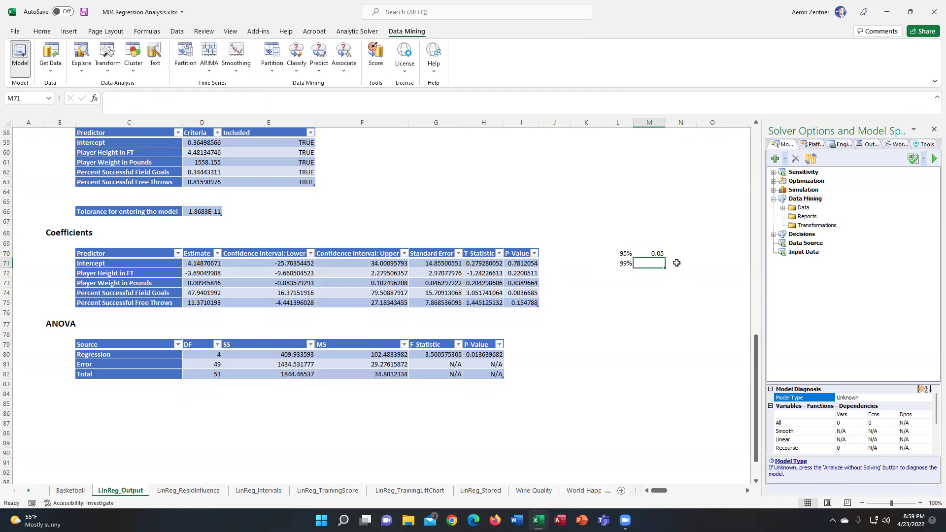
key("Return")
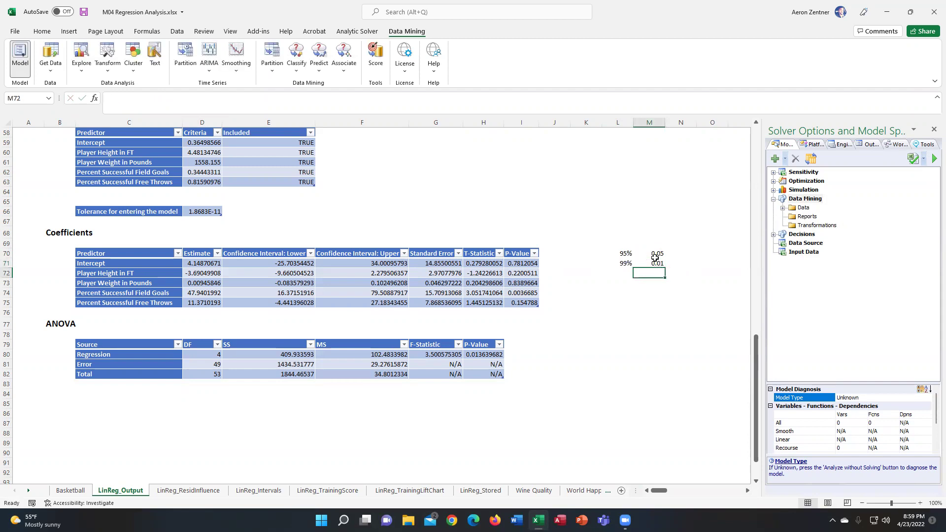
In the Coefficients table, fill the Percent Successful Field Goals p-value with yellow and its predictor name with gold.
key("alt+h")
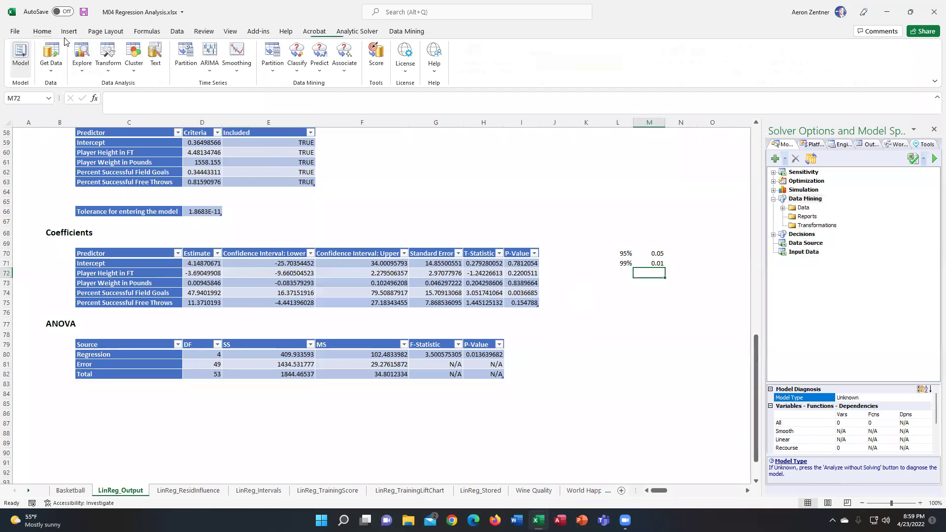
left_click(656, 253)
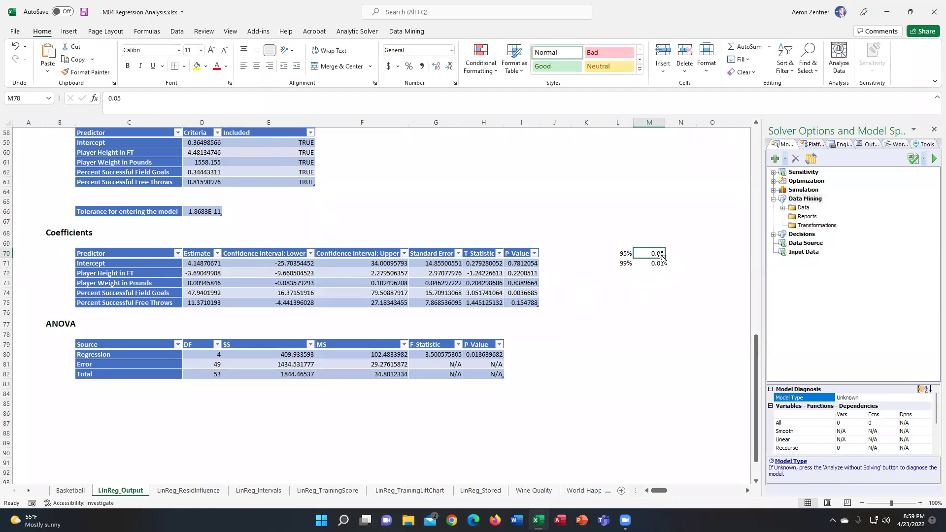
left_click(521, 293)
left_click(197, 67)
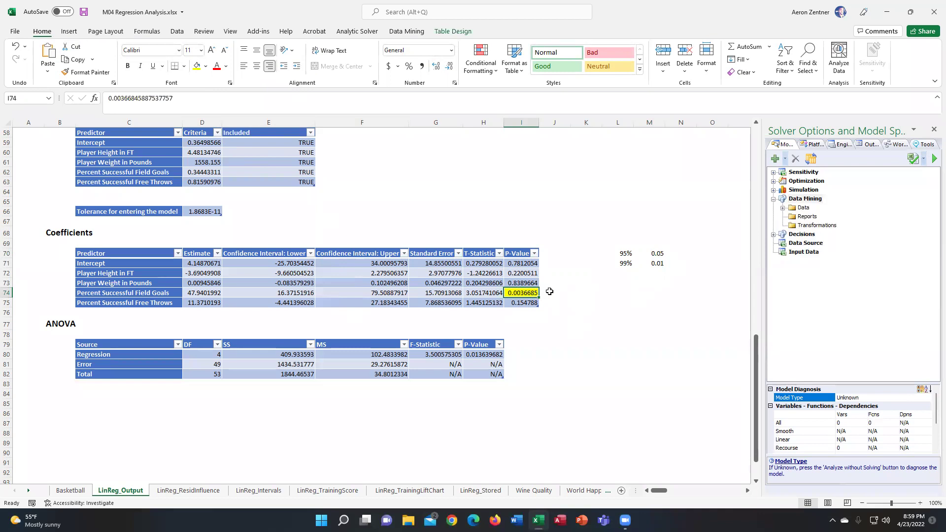
left_click(143, 293)
left_click(206, 66)
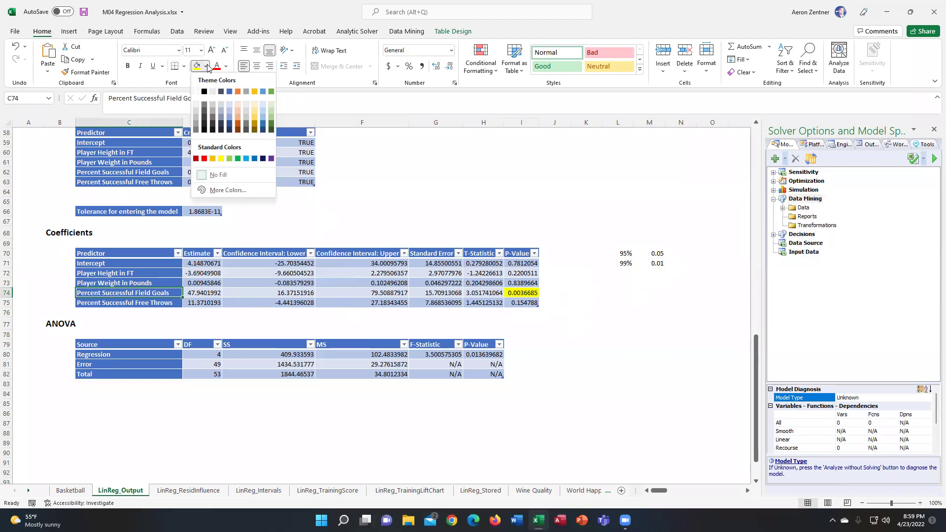
left_click(254, 93)
left_click(641, 293)
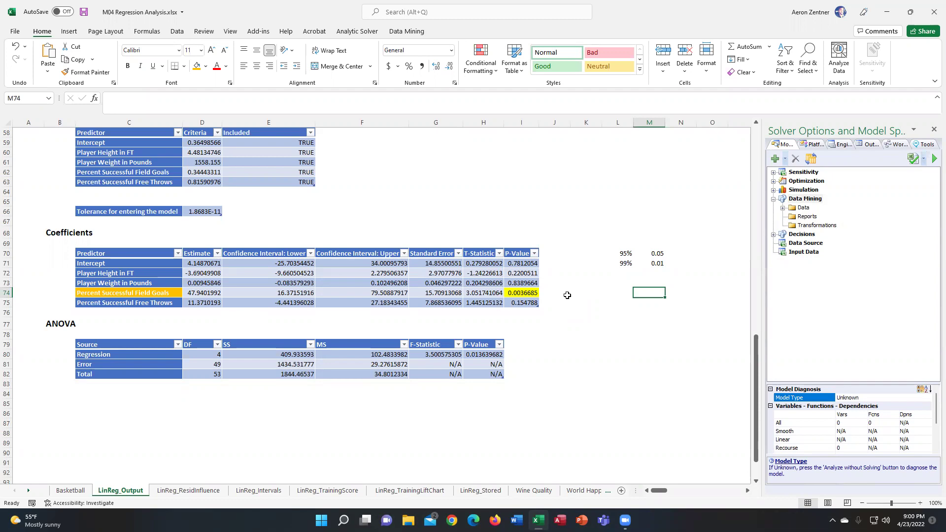
Fill the Regression p-value in the ANOVA table with gold.
left_click(60, 326)
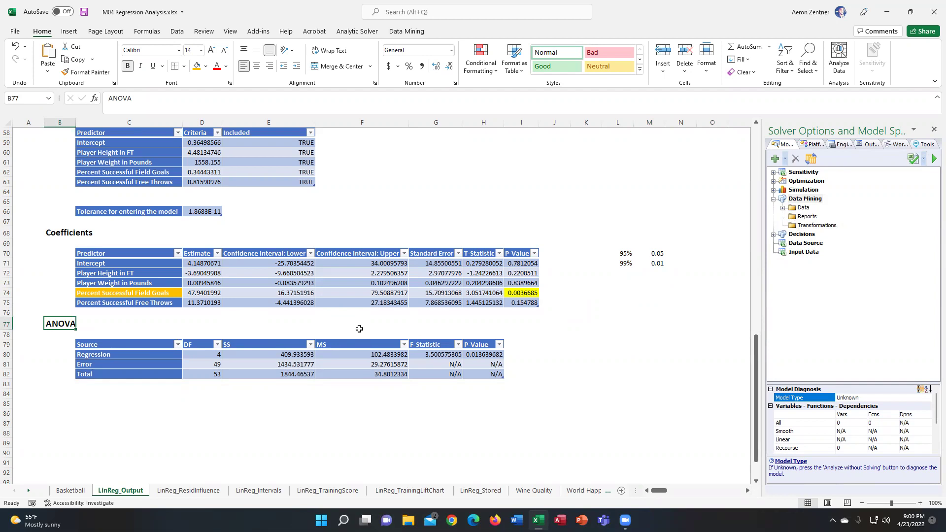
left_click(493, 352)
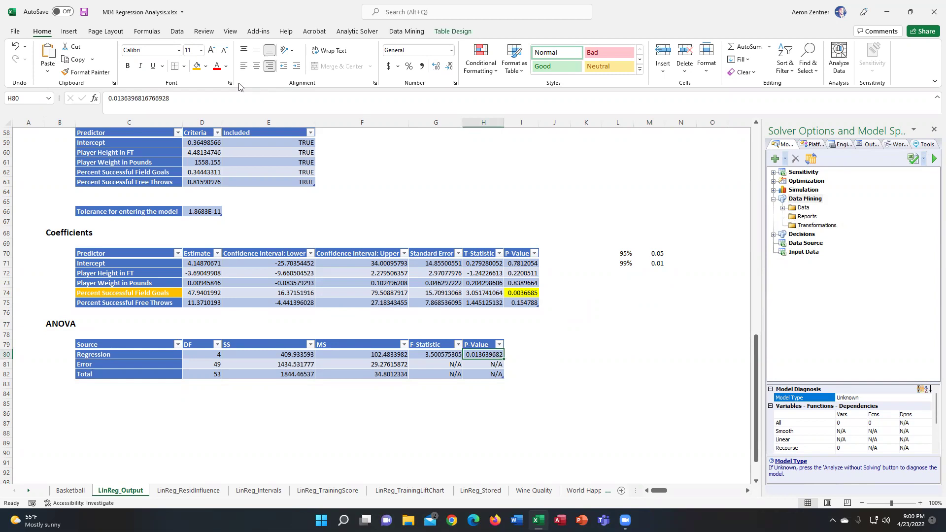
left_click(197, 66)
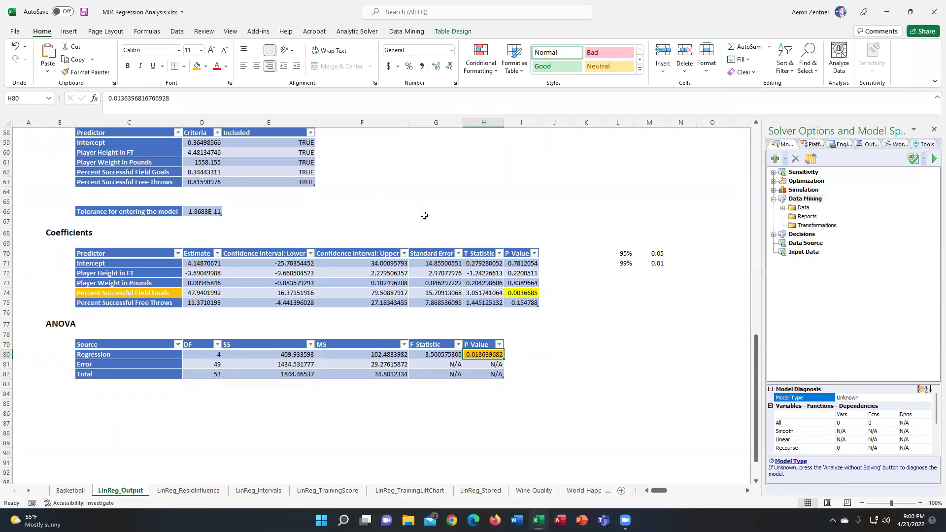
Start a Data Analysis Regression on the Basketball sheet with the average points per game in E1:E55 as the Y range.
left_click(79, 492)
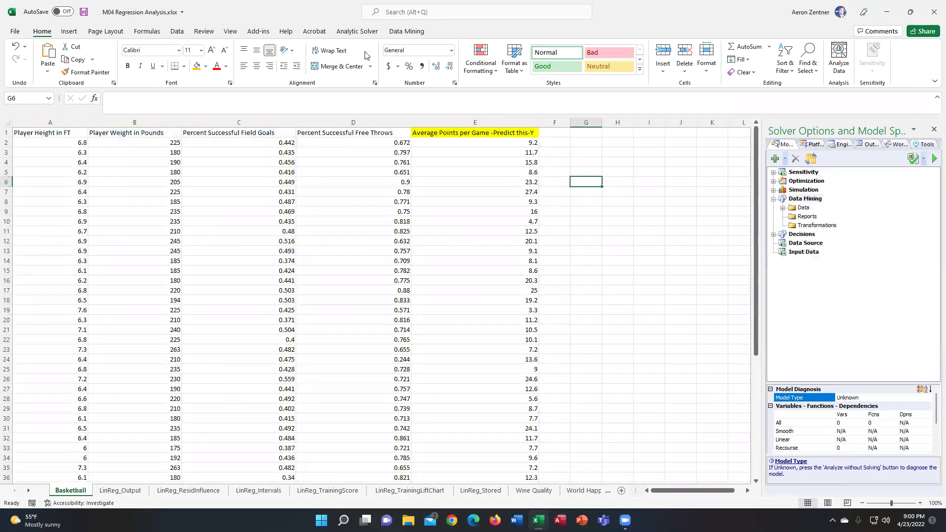
left_click(178, 32)
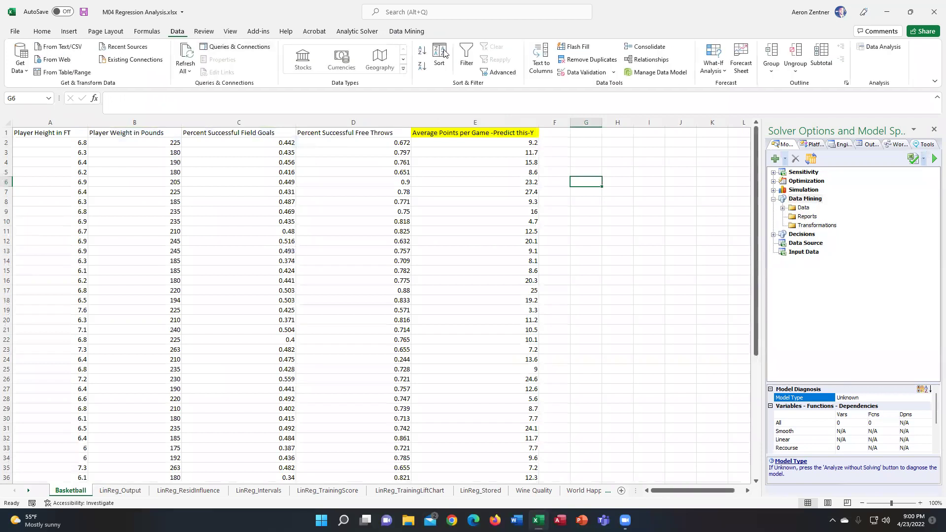
left_click(882, 47)
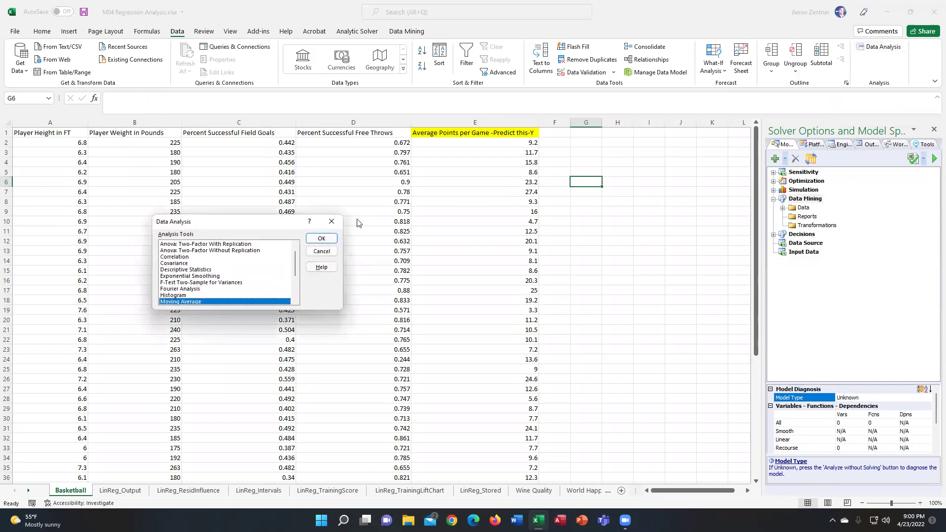
scroll(231, 274, "up", 1)
scroll(230, 274, "down", 2)
left_click(188, 290)
left_click(321, 241)
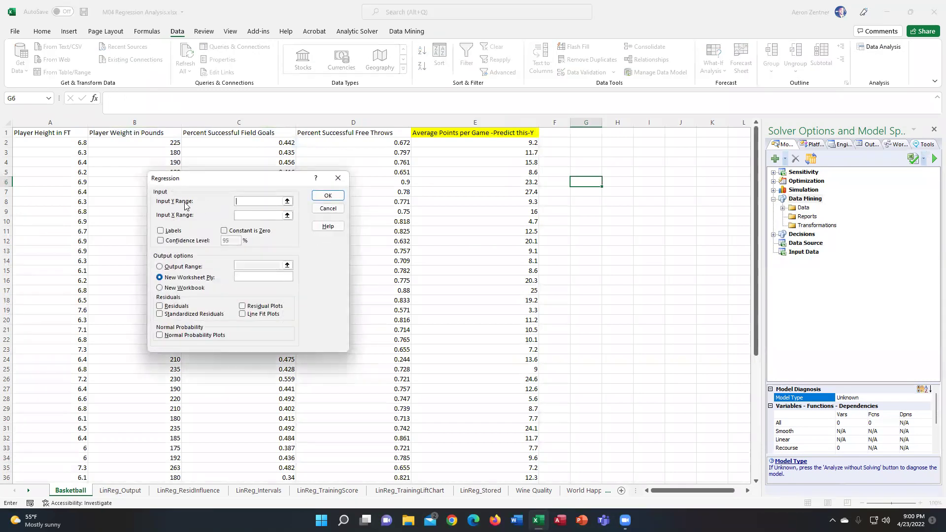
left_click(287, 201)
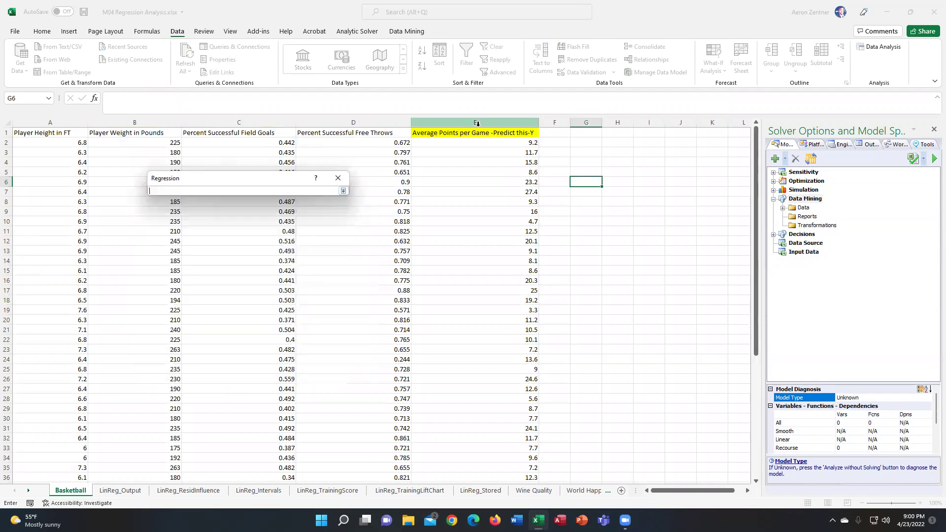
left_click(470, 134)
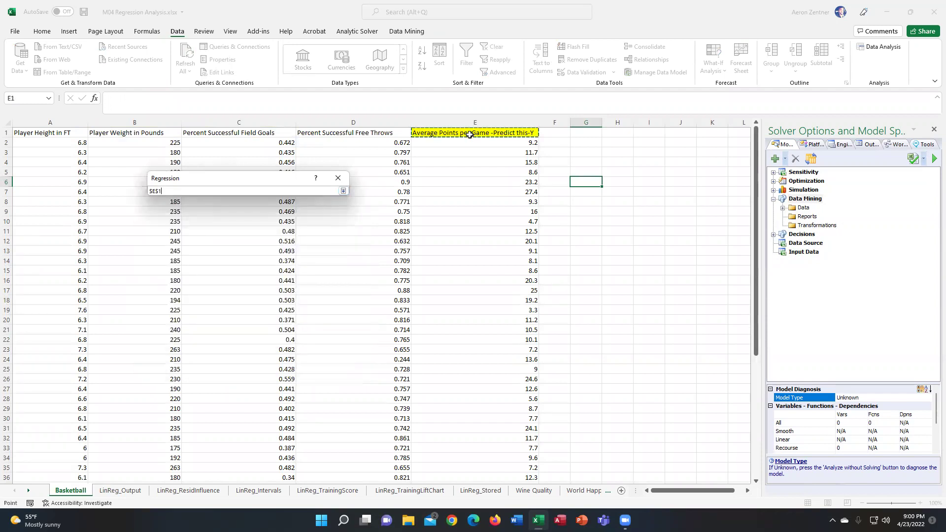
key("ctrl+shift+Down")
left_click(344, 190)
scroll(351, 207, "up", 7)
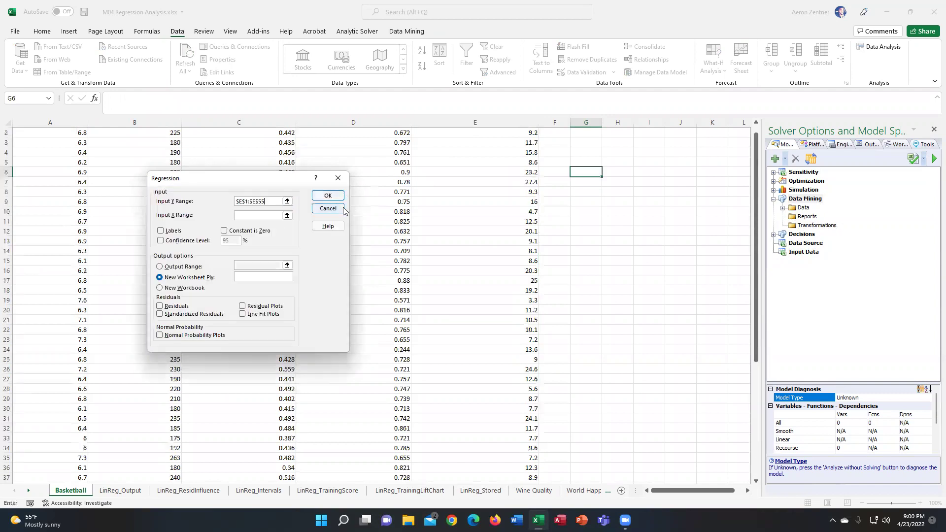
Set the regression's X range to the four predictor columns with their headers, A1:D55.
left_click(288, 215)
left_click_drag(317, 133, 61, 128)
key("ctrl+shift+Down")
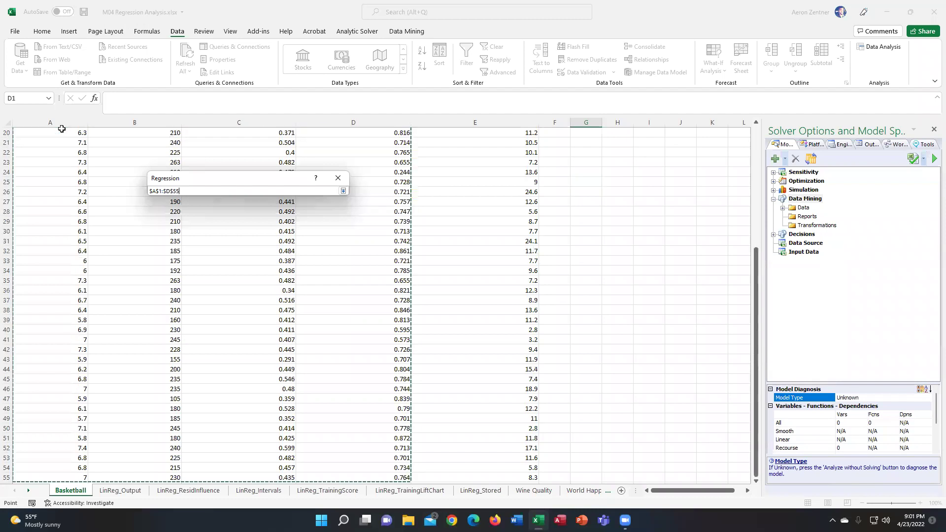
left_click(343, 191)
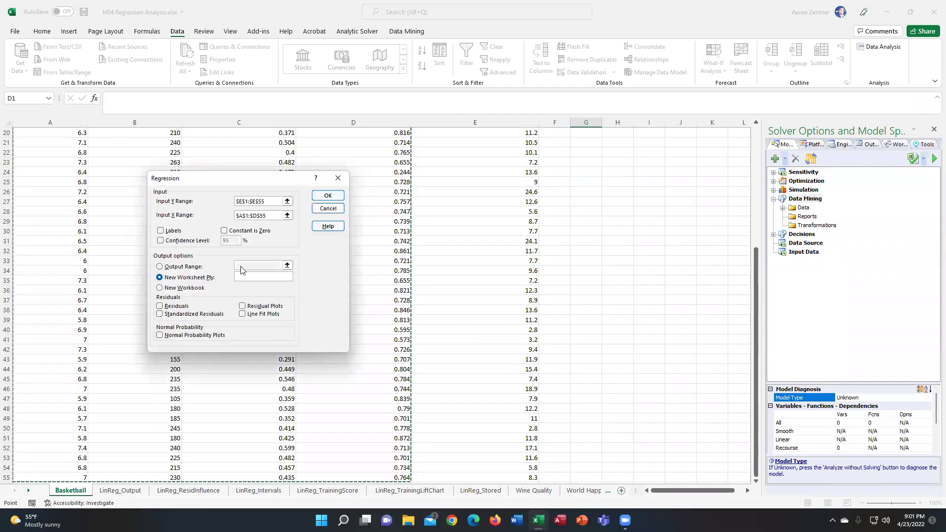
Enable Labels and a 95% confidence level, and run the regression to a new worksheet.
left_click(161, 231)
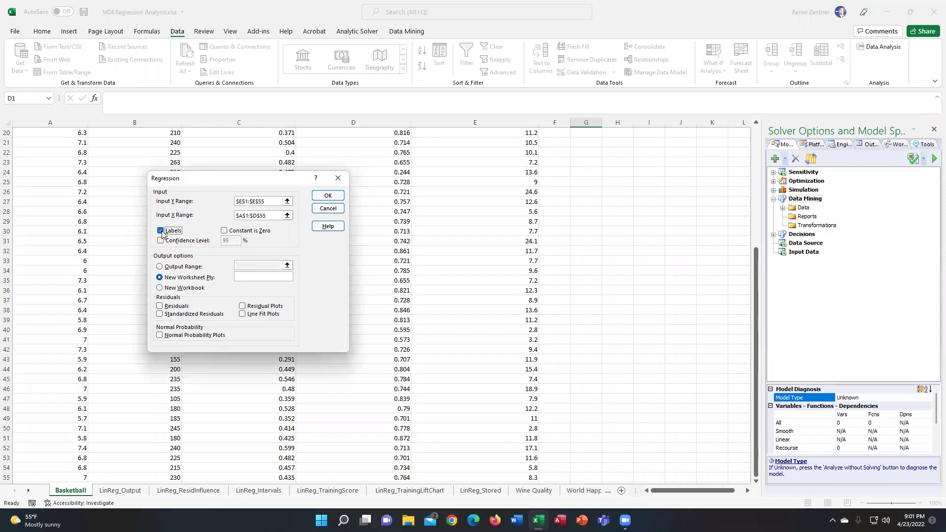
left_click(161, 240)
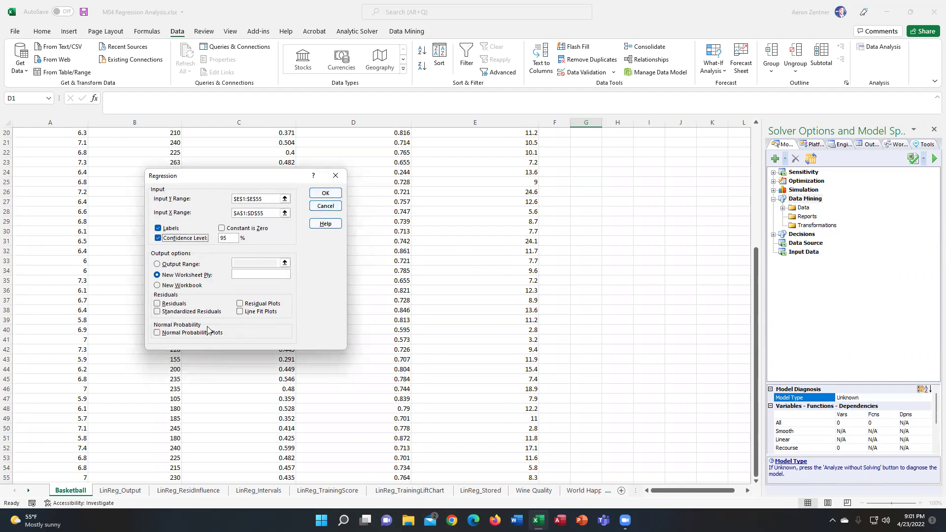
left_click(329, 195)
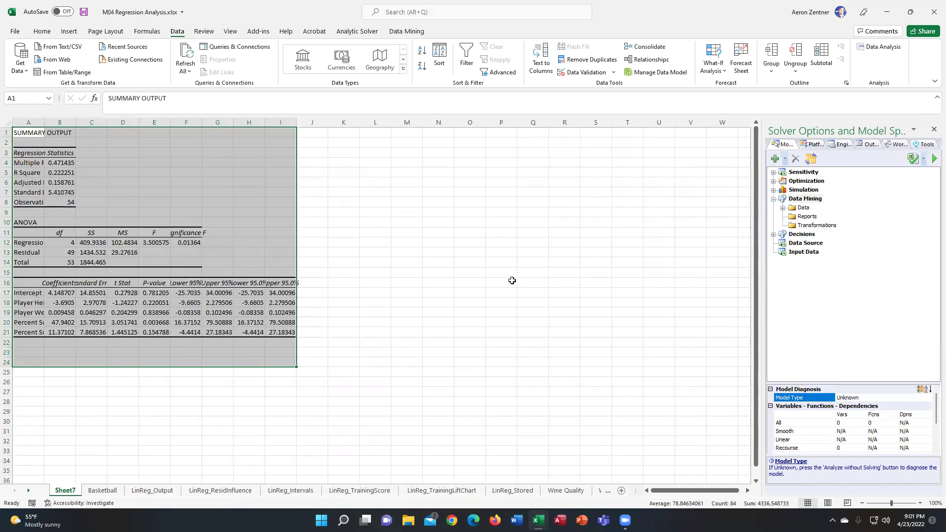
Autofit all columns of the new regression summary sheet to their contents.
left_click(8, 121)
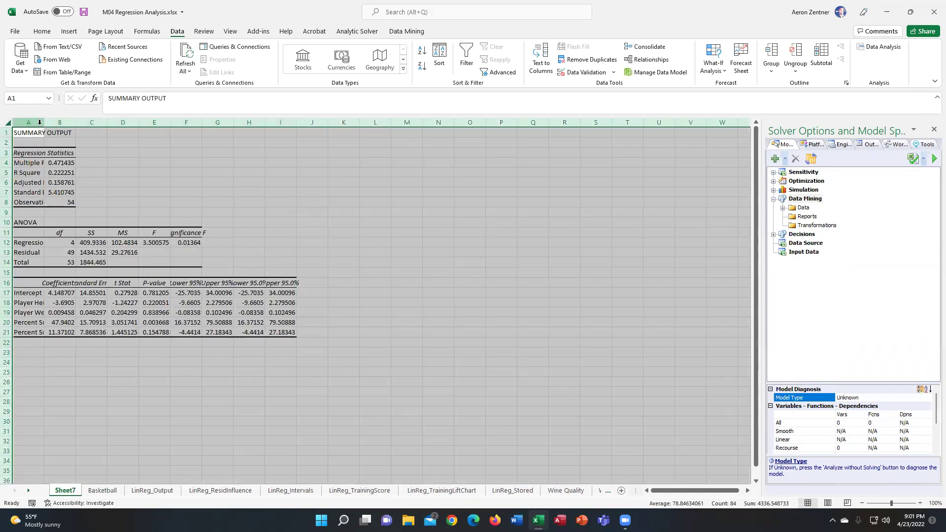
double_click(40, 121)
left_click(273, 233)
Fill the Adjusted R Square label and value, A6:B6, with gold.
left_click_drag(59, 186, 141, 184)
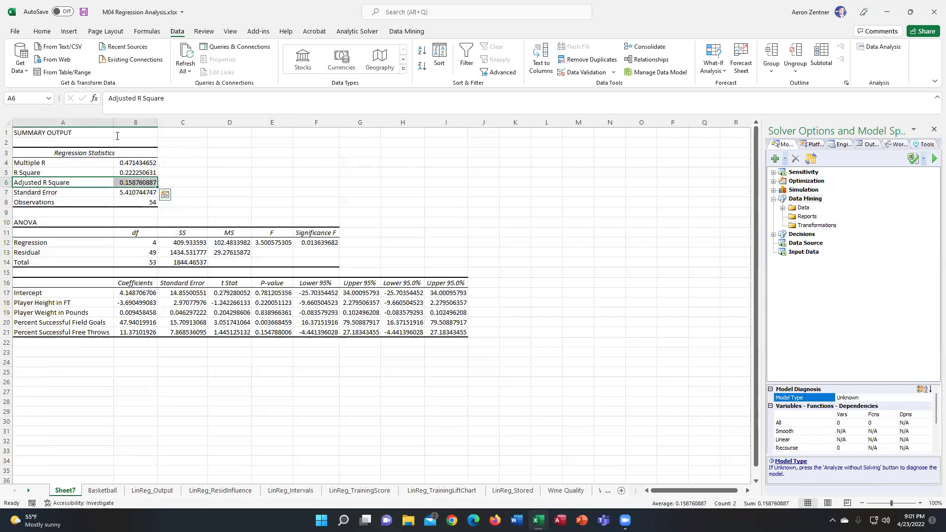
left_click(42, 31)
left_click(196, 66)
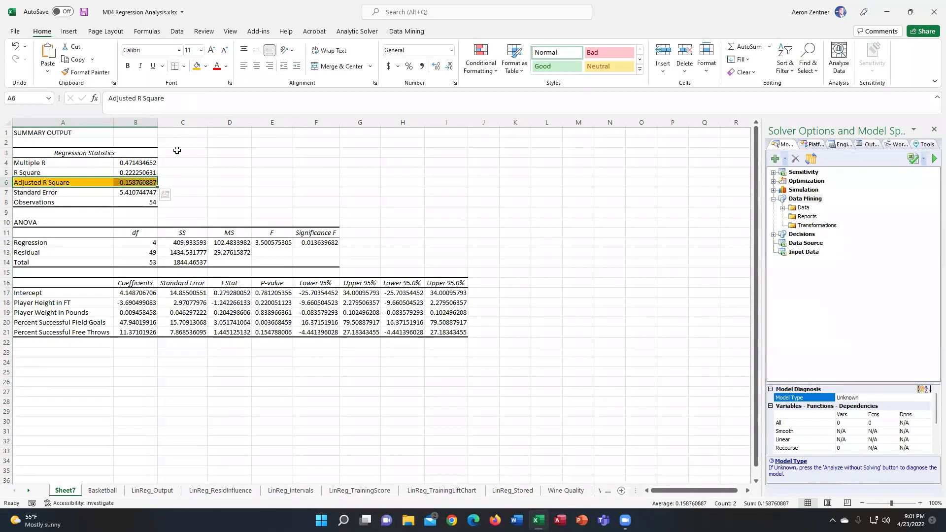
left_click(477, 253)
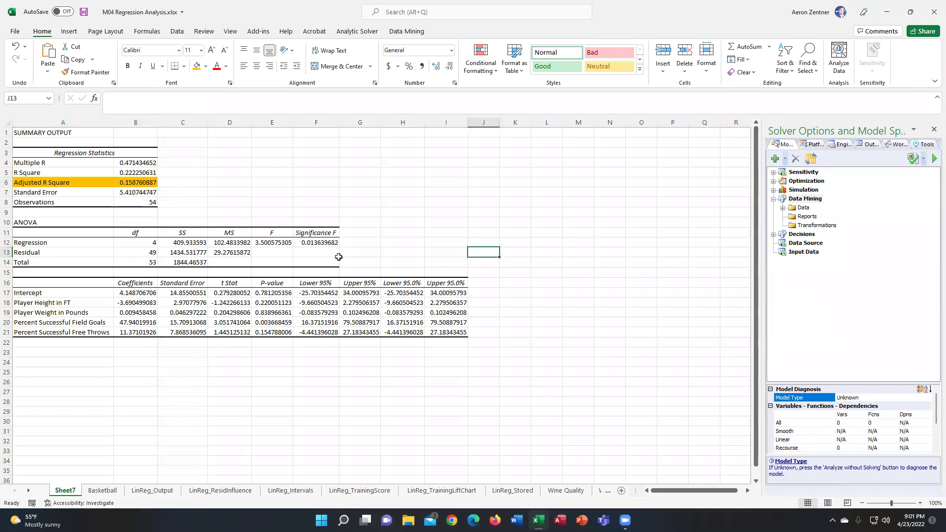
Fill the Significance F value in cell F12 of the ANOVA table with gold.
left_click(33, 221)
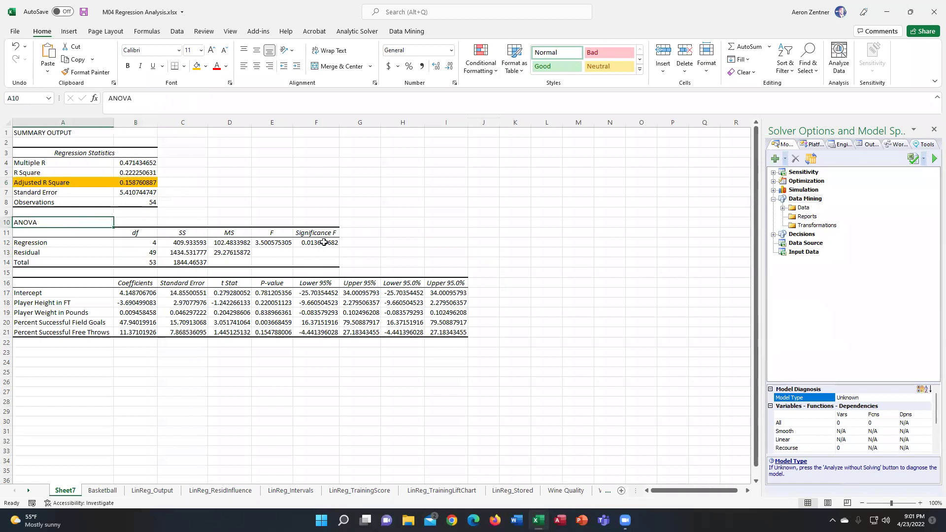
left_click(323, 242)
left_click(197, 66)
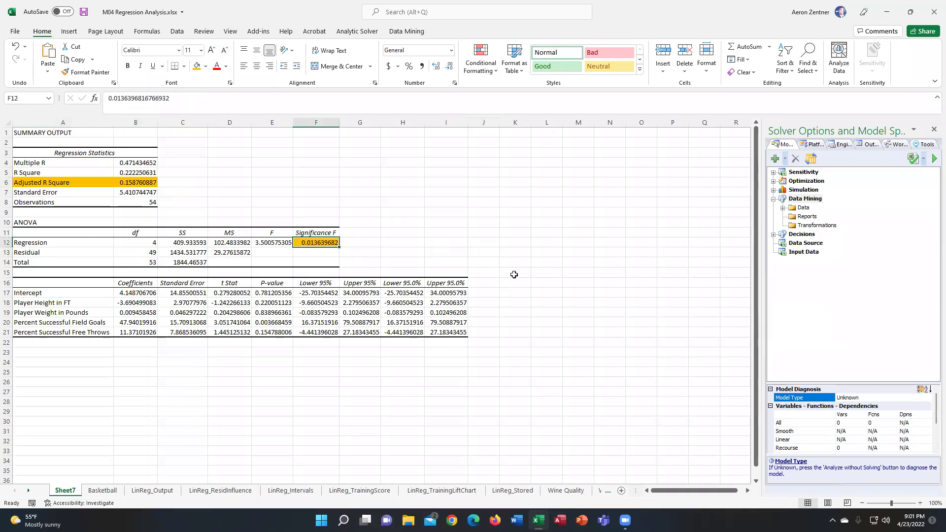
Fill the Percent Successful Field Goals name in A20 and its p-value in E20 with gold, and select its coefficient.
left_click(71, 324)
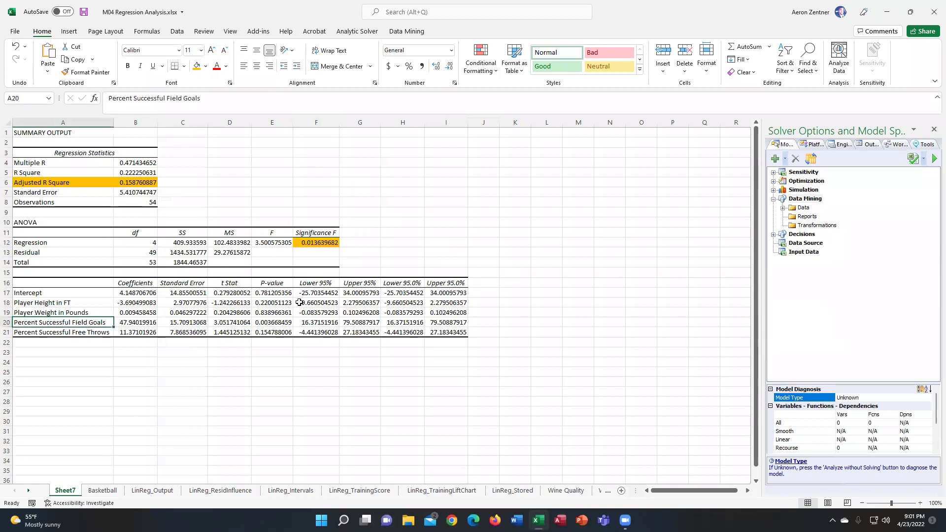
left_click(197, 66)
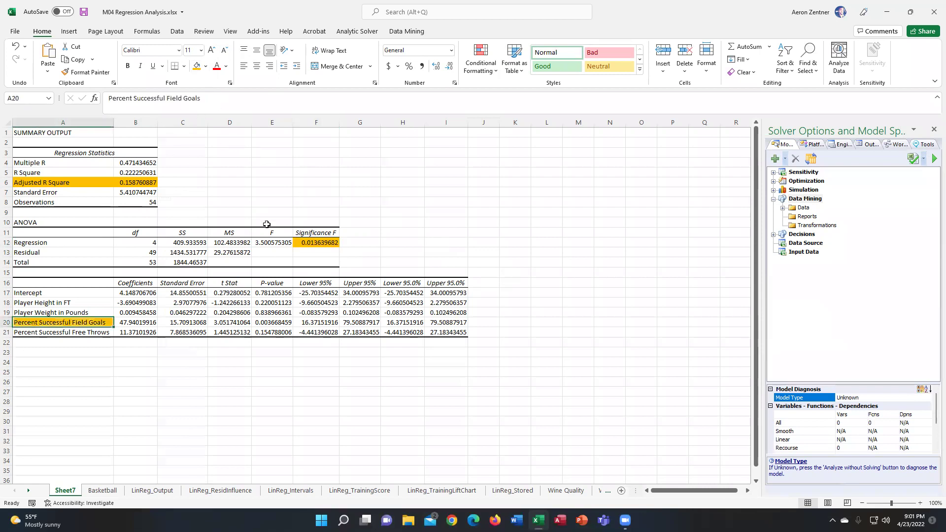
left_click(278, 322)
left_click(197, 66)
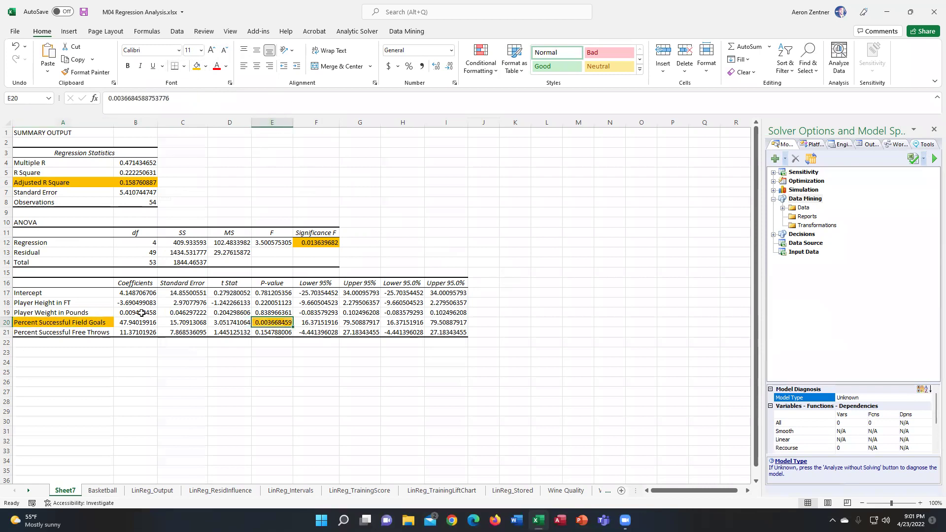
left_click(135, 323)
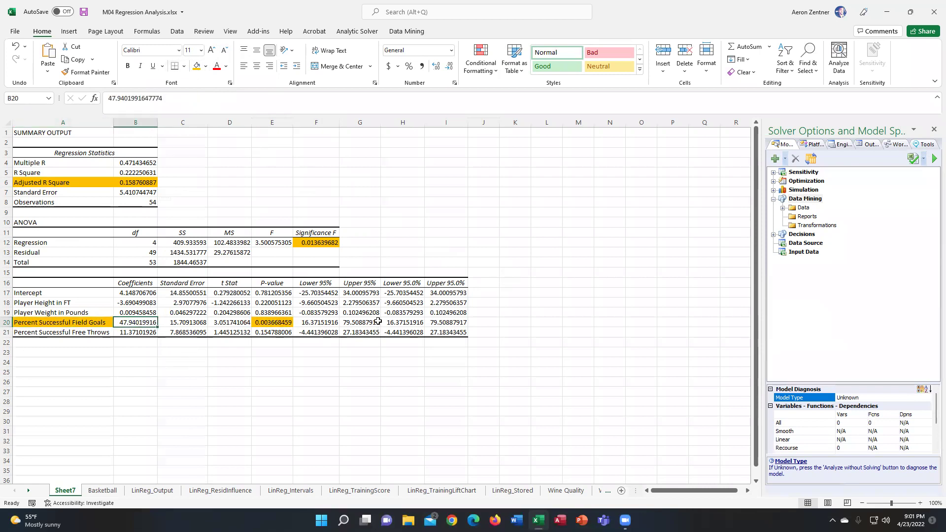